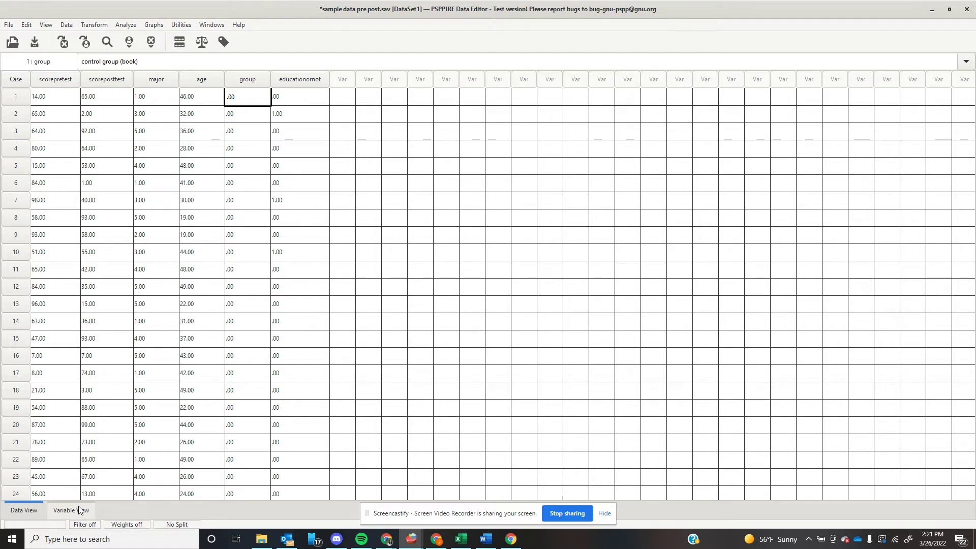
# - Widen the Name column in the variable list and check the value labels of the group variable
pyautogui.click(79, 510)
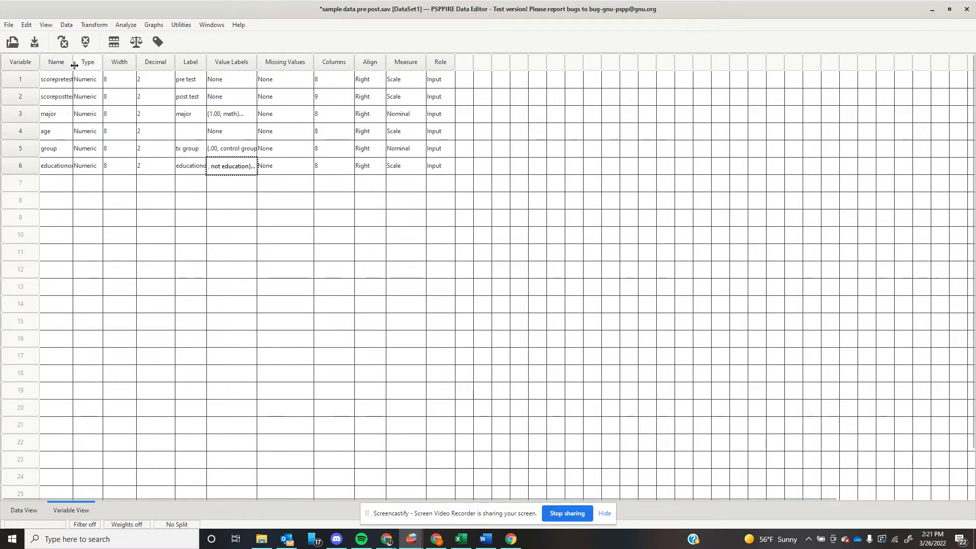
pyautogui.moveTo(73, 64); pyautogui.dragTo(131, 64)
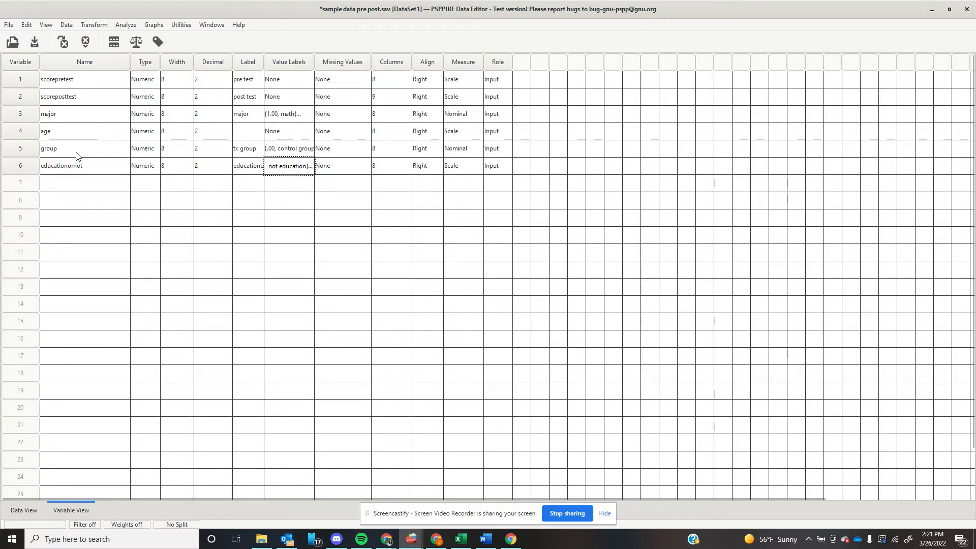
pyautogui.click(290, 153)
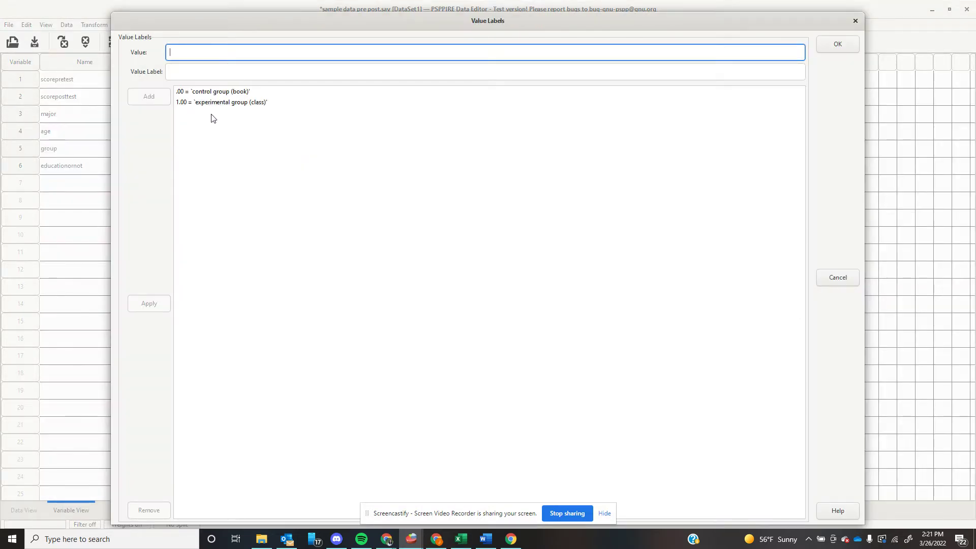
pyautogui.click(856, 21)
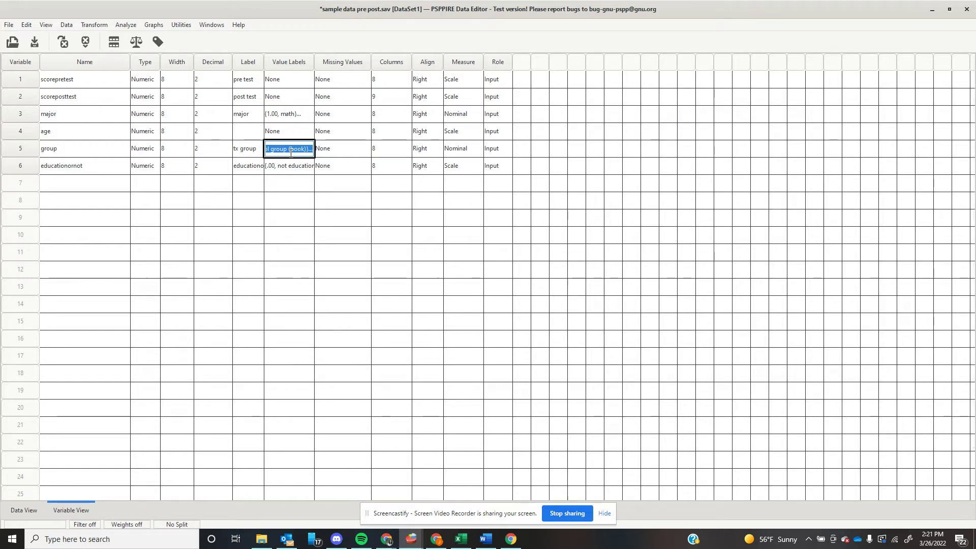
pyautogui.click(20, 510)
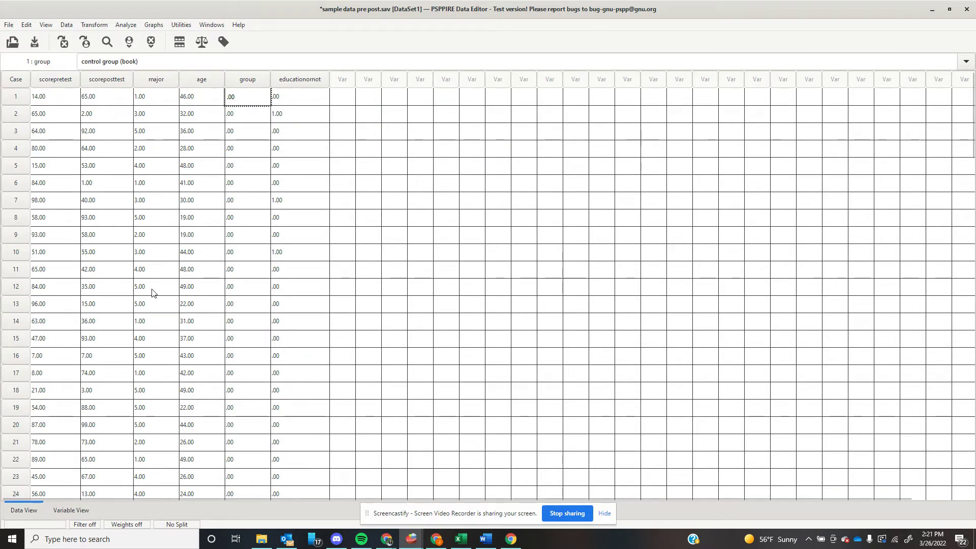
# - Select cases using group (tx group) as the filter variable, with unselected cases filtered rather than deleted
pyautogui.click(66, 25)
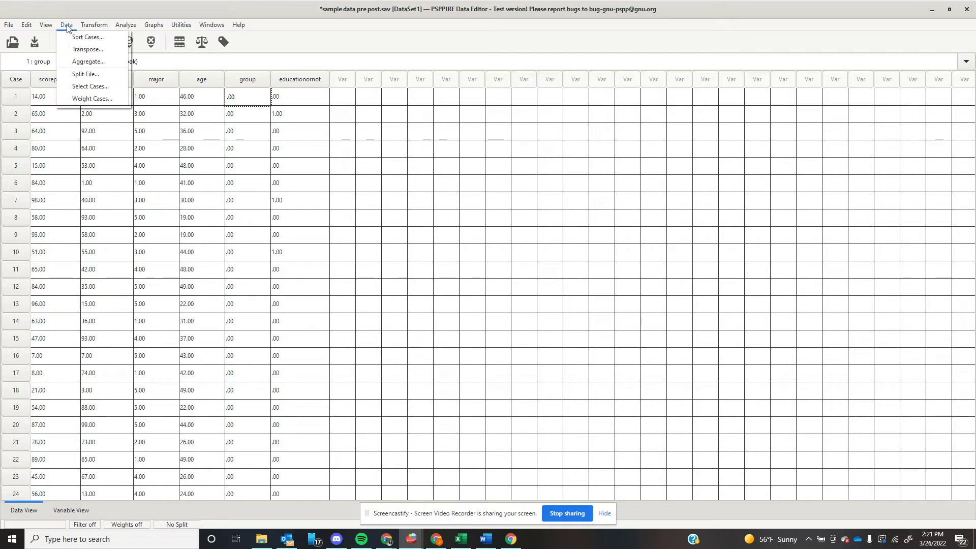
pyautogui.click(81, 86)
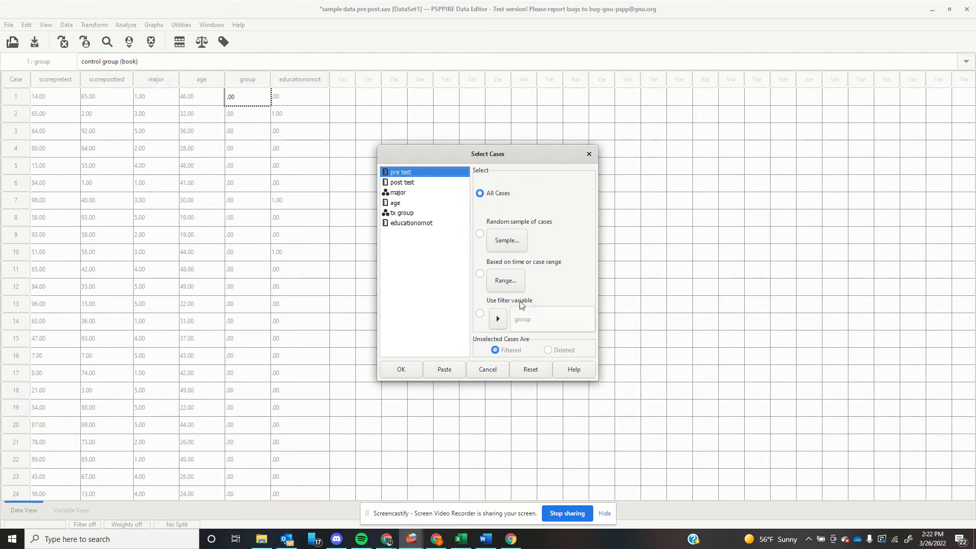
pyautogui.click(480, 313)
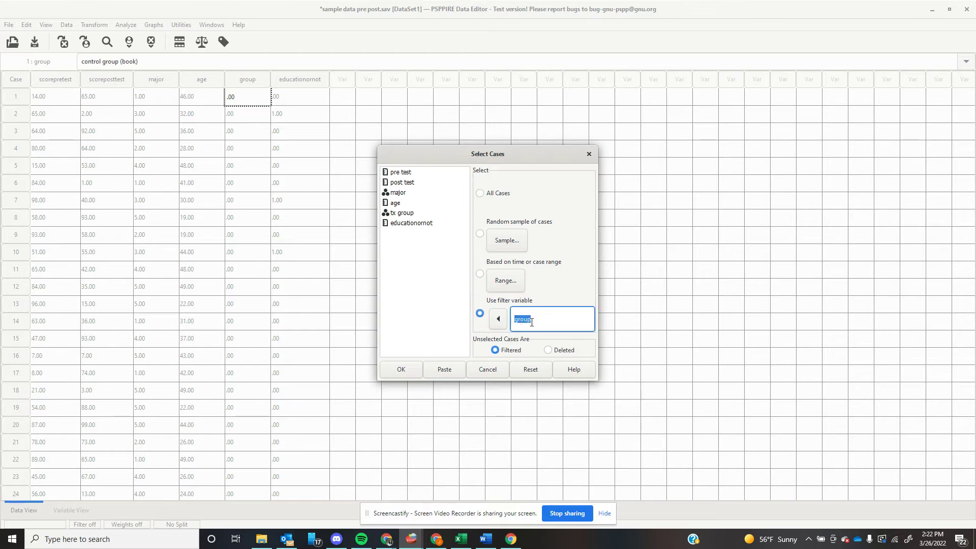
pyautogui.click(498, 318)
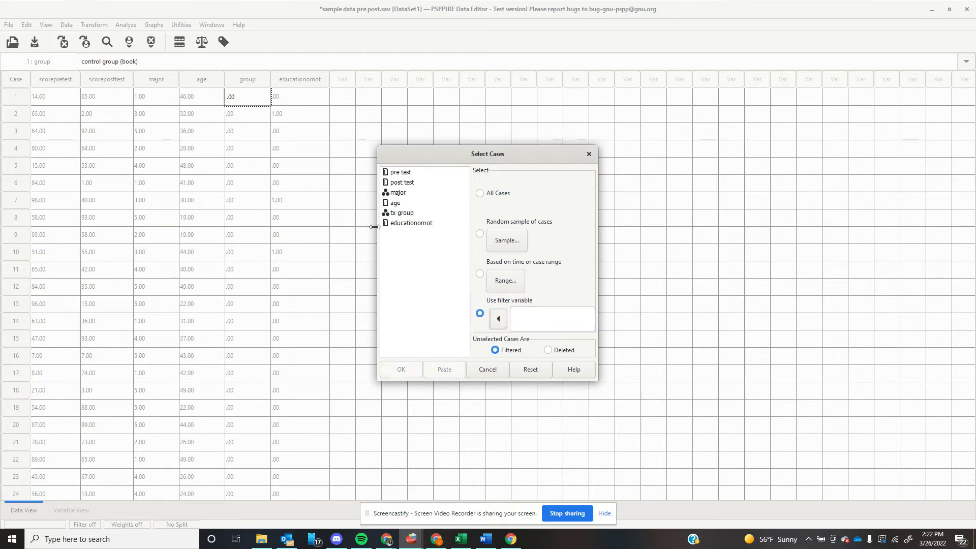
pyautogui.click(410, 213)
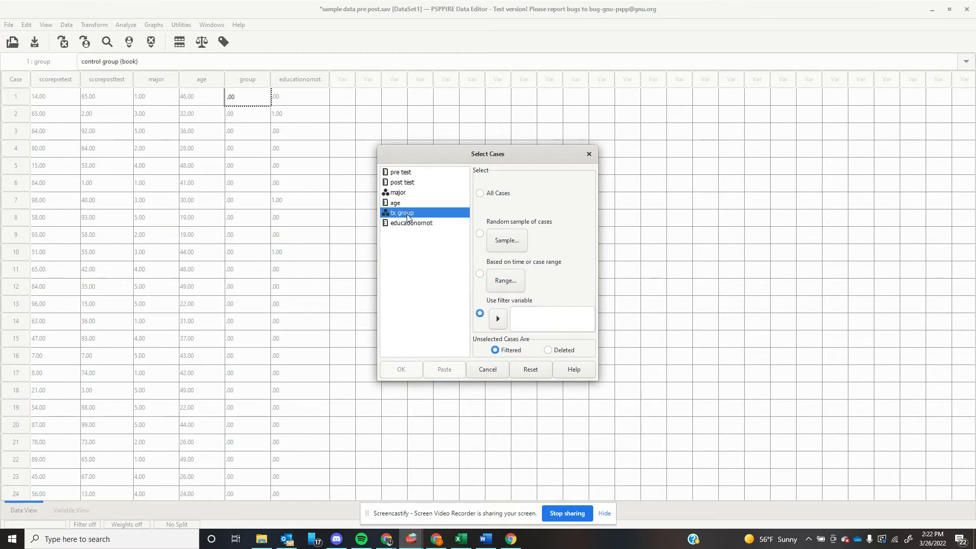
pyautogui.click(500, 318)
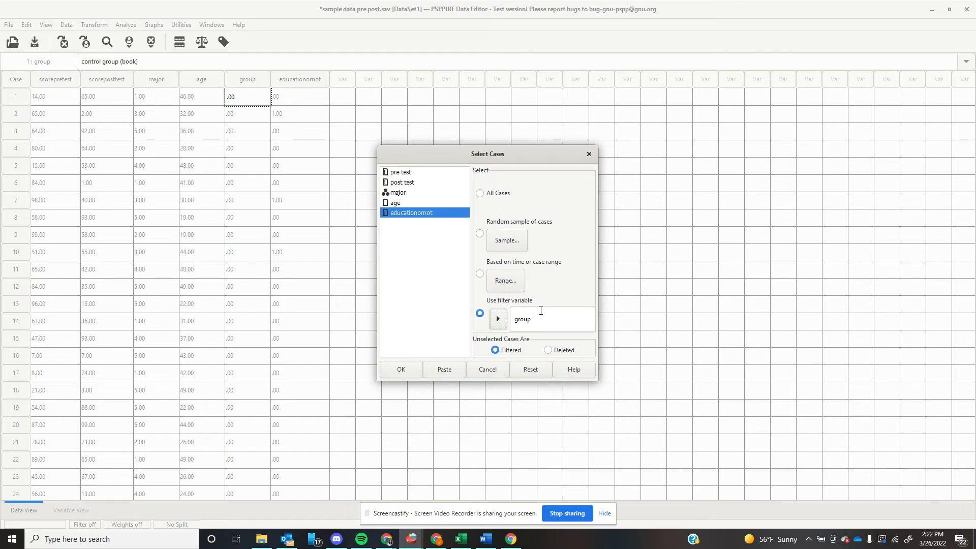
pyautogui.click(402, 370)
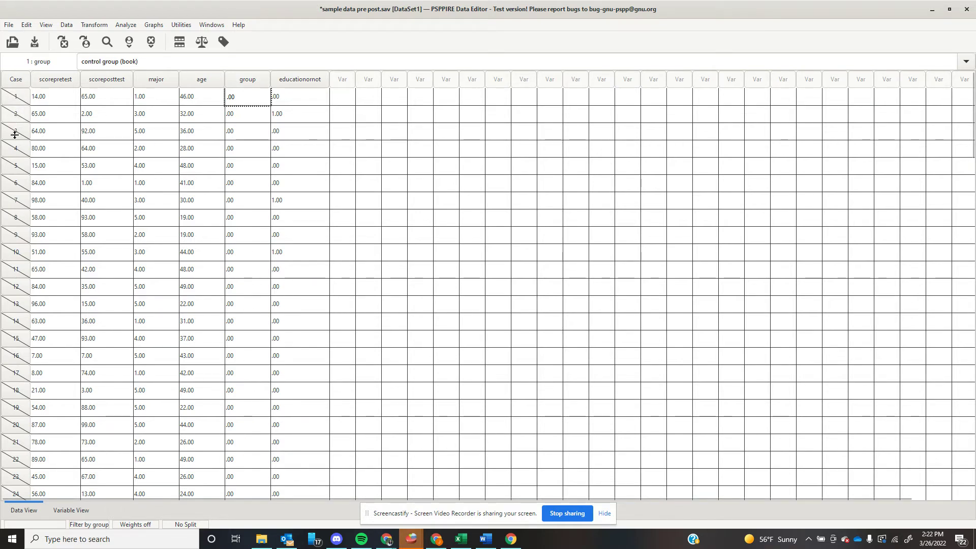
# - Open the Paired Samples T Test setup and remove the existing scorepretest and scoreposttest pair
pyautogui.scroll(-5, 10, 114)
pyautogui.scroll(-8, 33, 311)
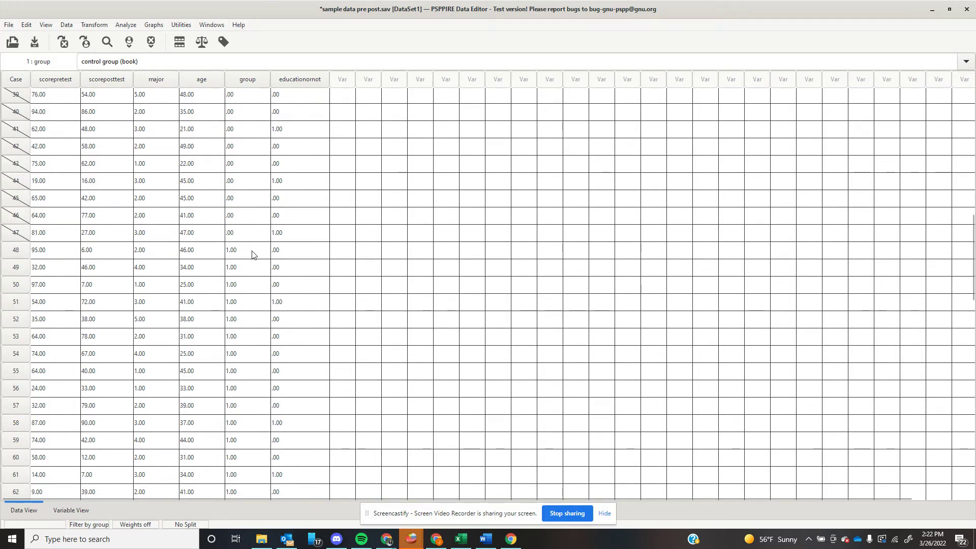
pyautogui.scroll(-3, 240, 258)
pyautogui.scroll(-2, 240, 260)
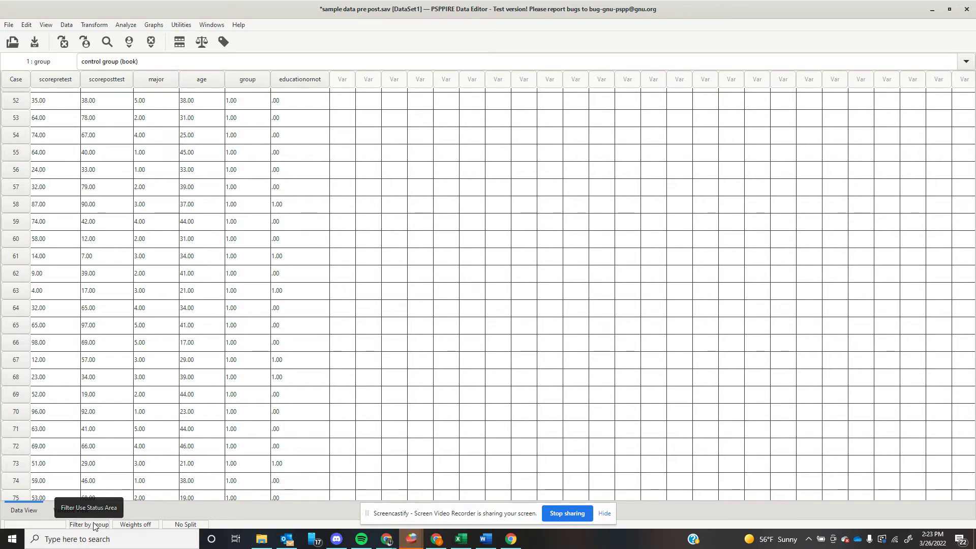
pyautogui.scroll(10, 181, 375)
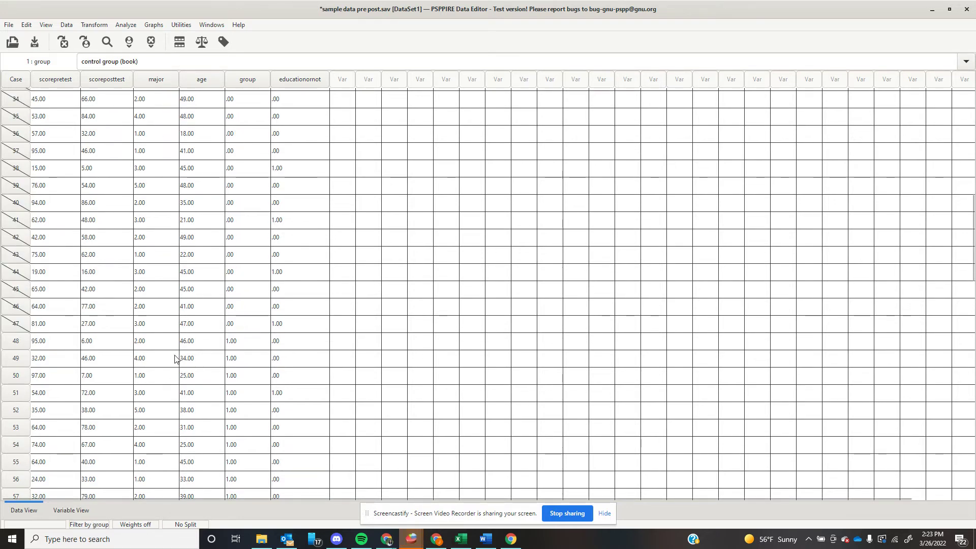
pyautogui.click(124, 25)
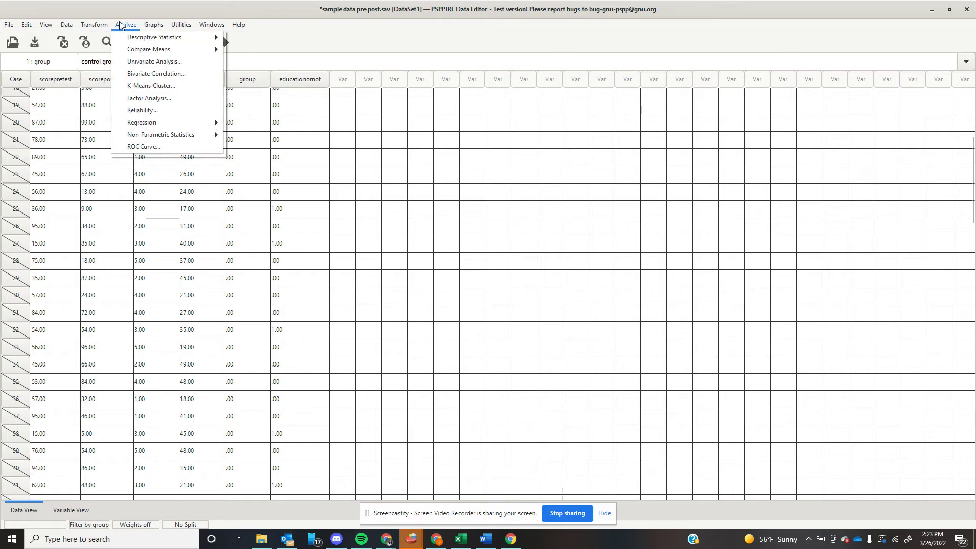
pyautogui.moveTo(152, 53)
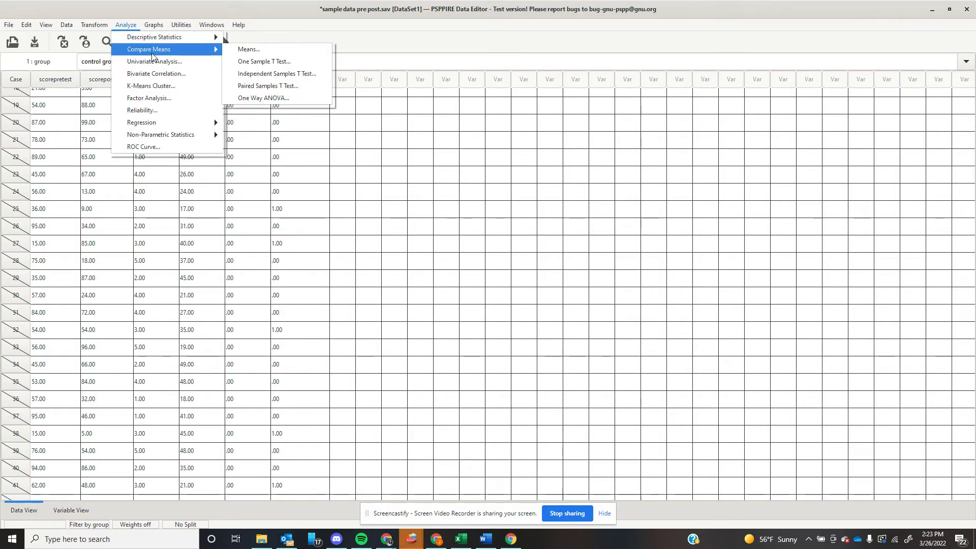
pyautogui.click(263, 86)
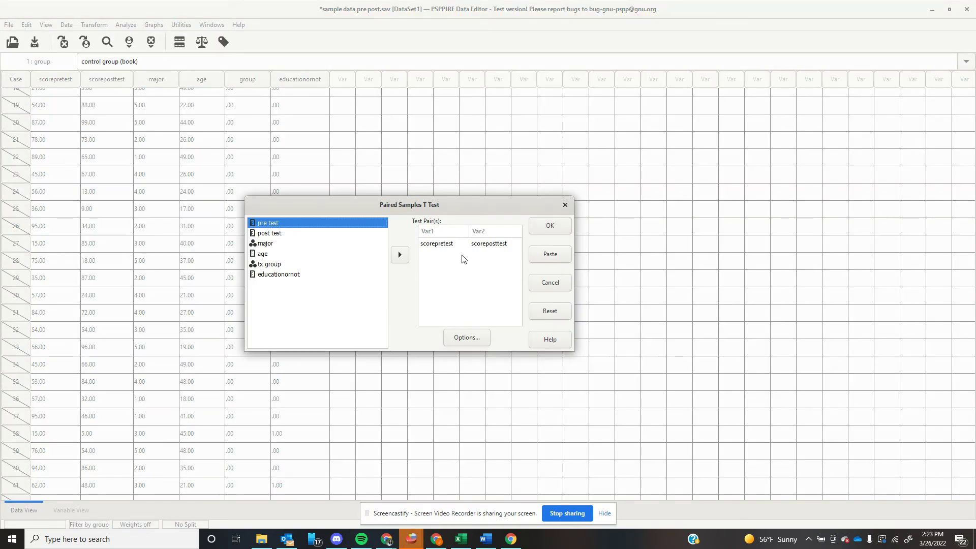
pyautogui.click(443, 244)
pyautogui.click(399, 254)
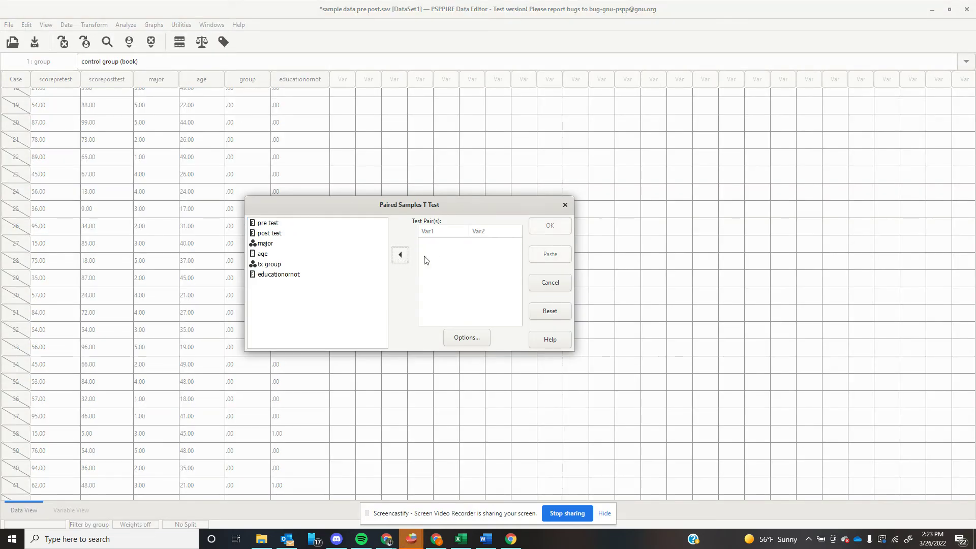
# - Pair pre test with post test and run the paired samples t test
pyautogui.click(266, 223)
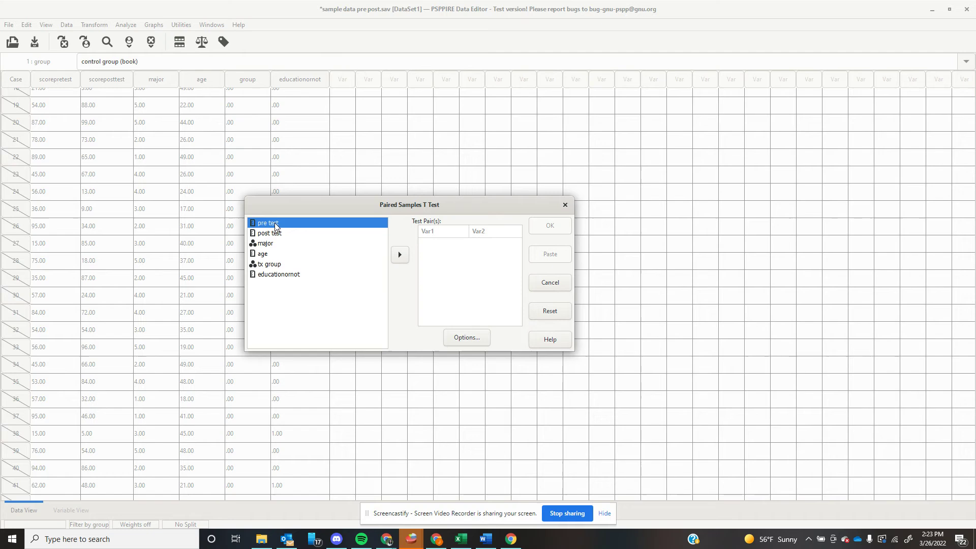
pyautogui.click(401, 257)
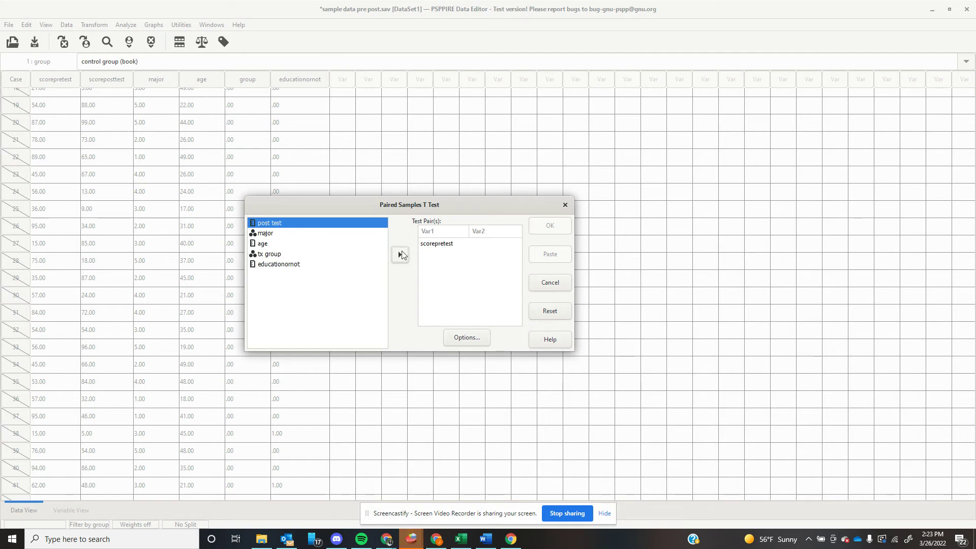
pyautogui.click(400, 255)
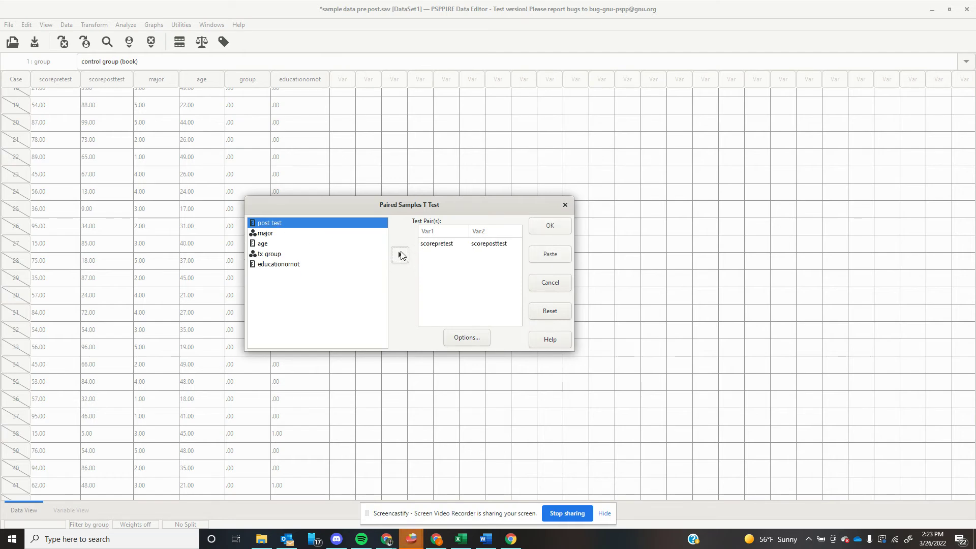
pyautogui.click(556, 230)
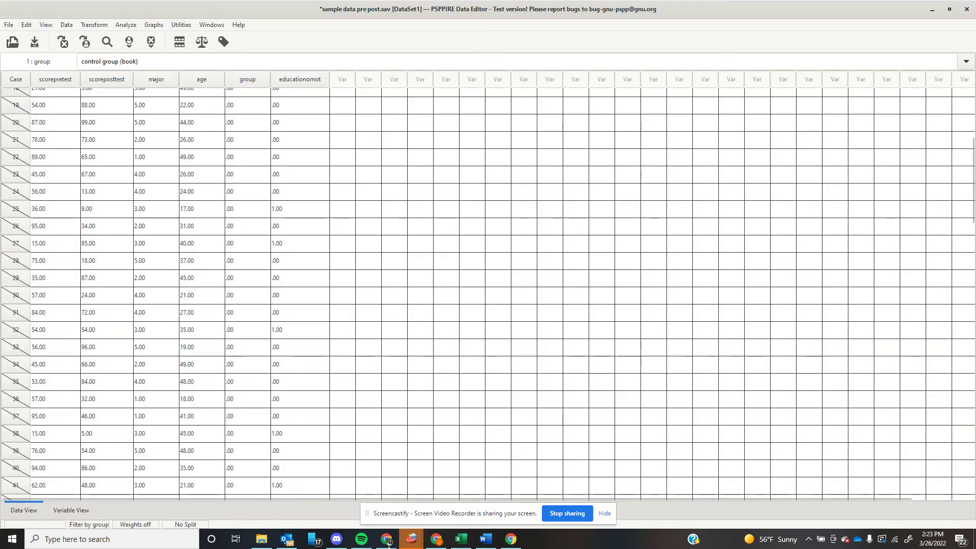
# - Examine the paired samples t test results in the output viewer and return to the data editor
pyautogui.moveTo(412, 536)
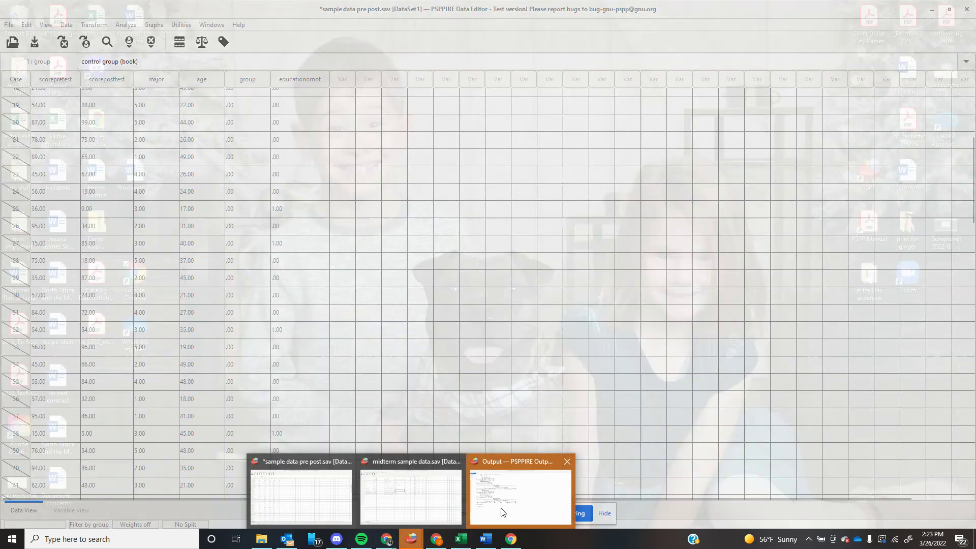
pyautogui.click(501, 510)
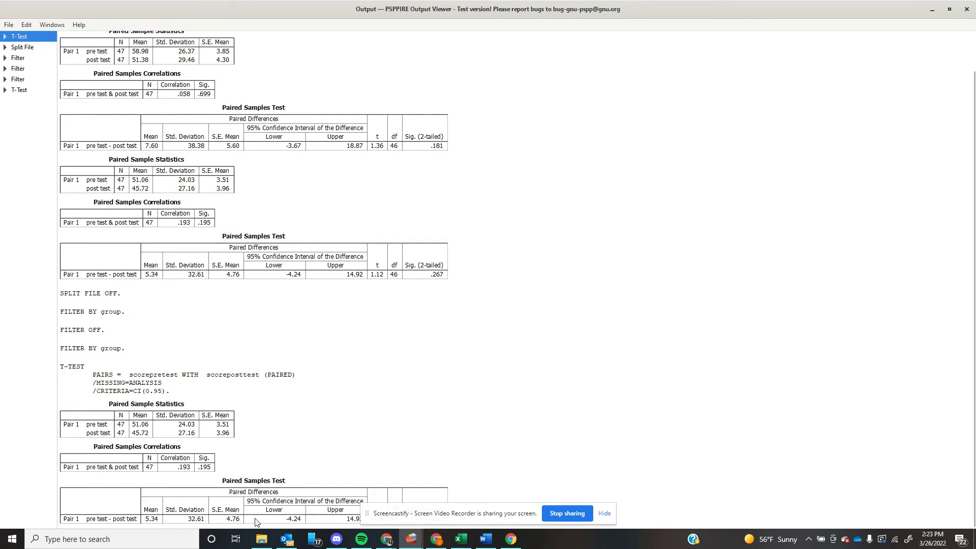
pyautogui.click(606, 514)
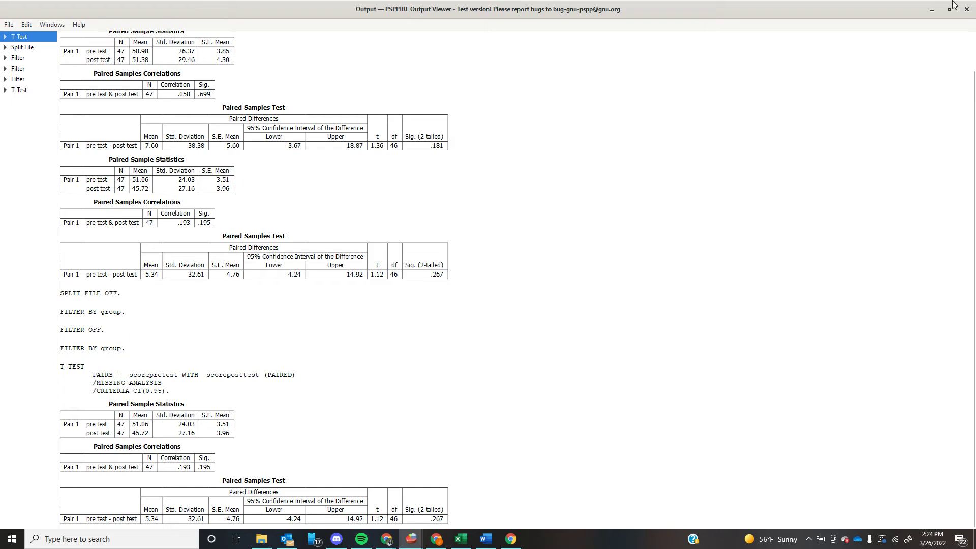
pyautogui.click(932, 9)
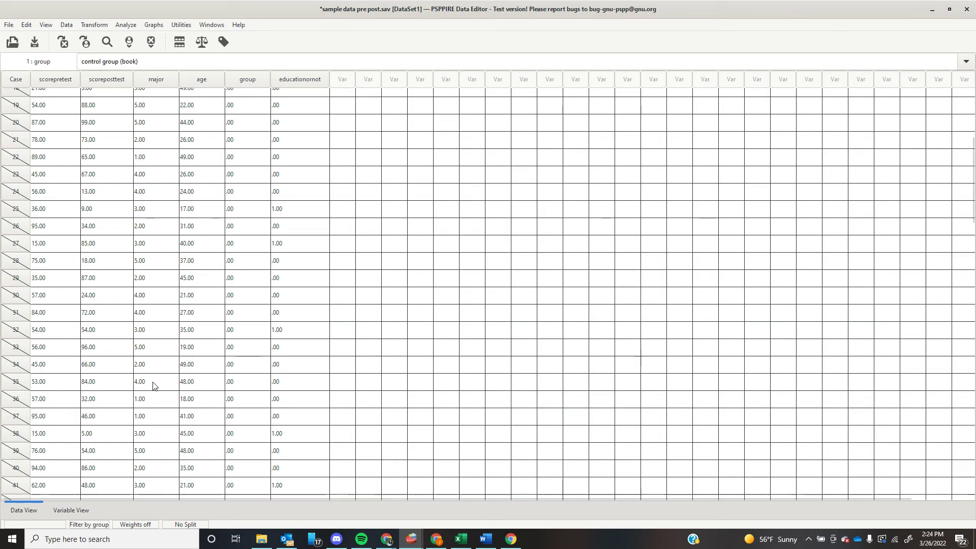
# - Review the data rows to compare which cases of each group are filtered out and which are included
pyautogui.scroll(-15, 152, 385)
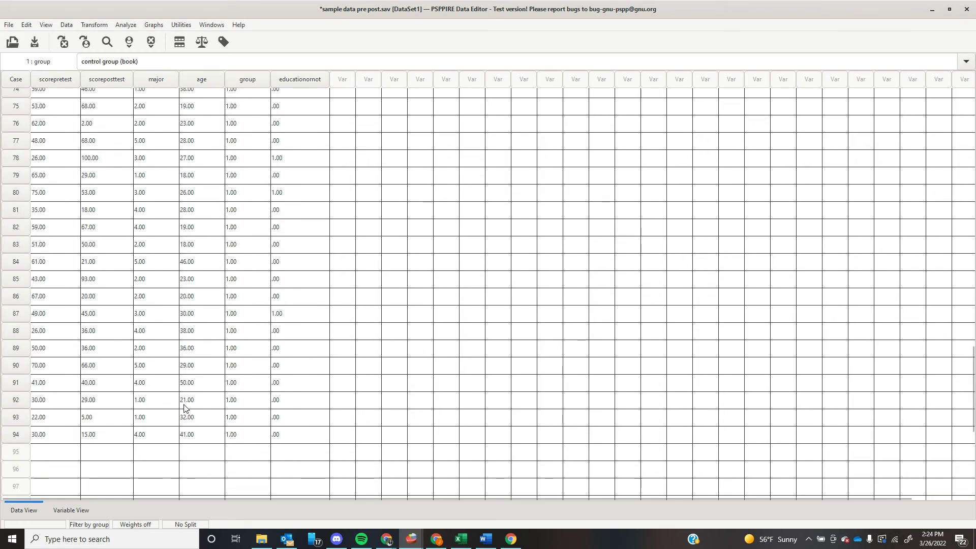
pyautogui.scroll(-3, 184, 407)
pyautogui.scroll(2, 183, 401)
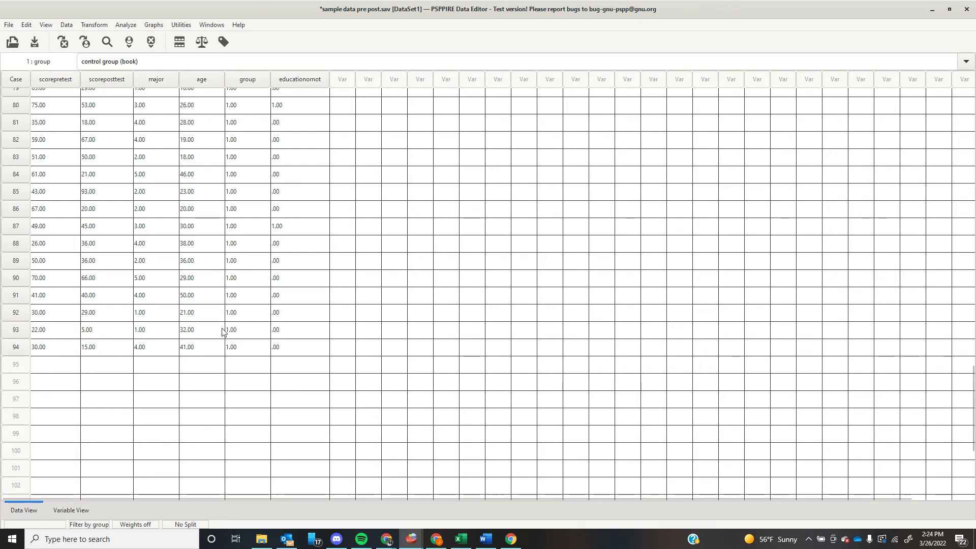
pyautogui.scroll(14, 223, 330)
pyautogui.scroll(1, 223, 330)
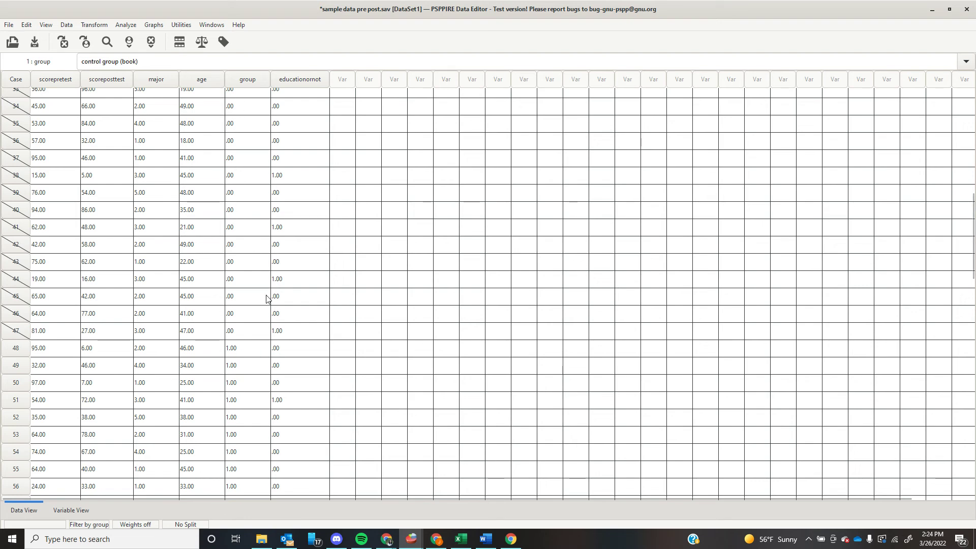
pyautogui.scroll(3, 300, 307)
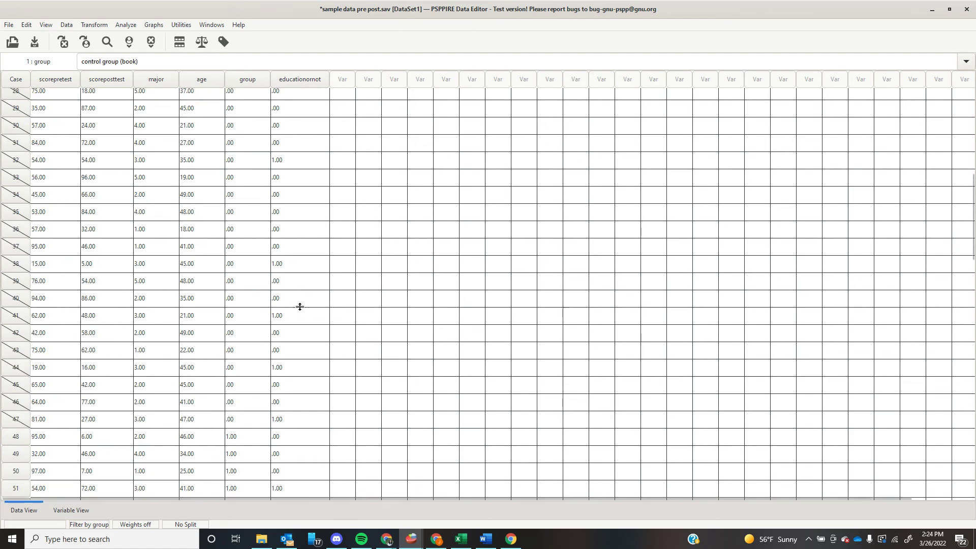
pyautogui.scroll(15, 300, 307)
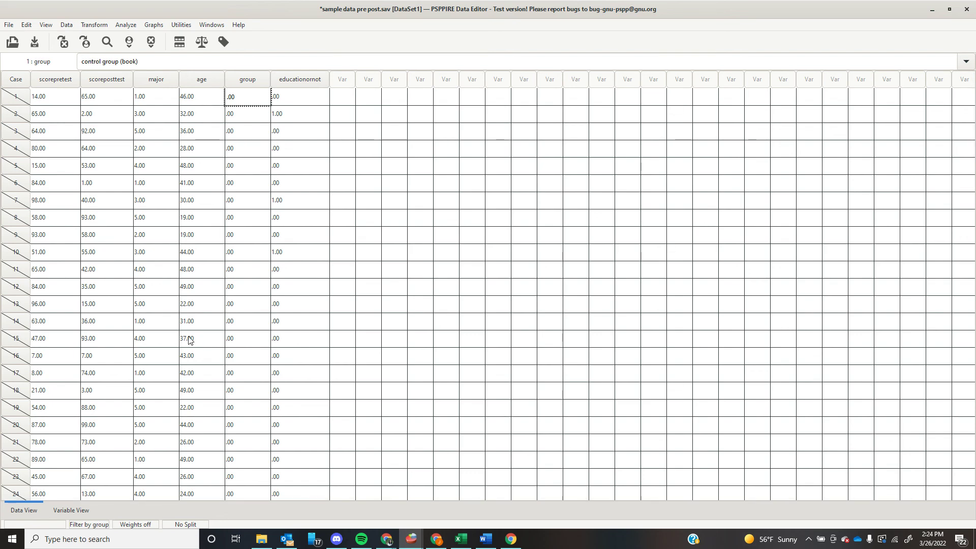
# - Turn off the group filter by selecting all cases again
pyautogui.click(65, 25)
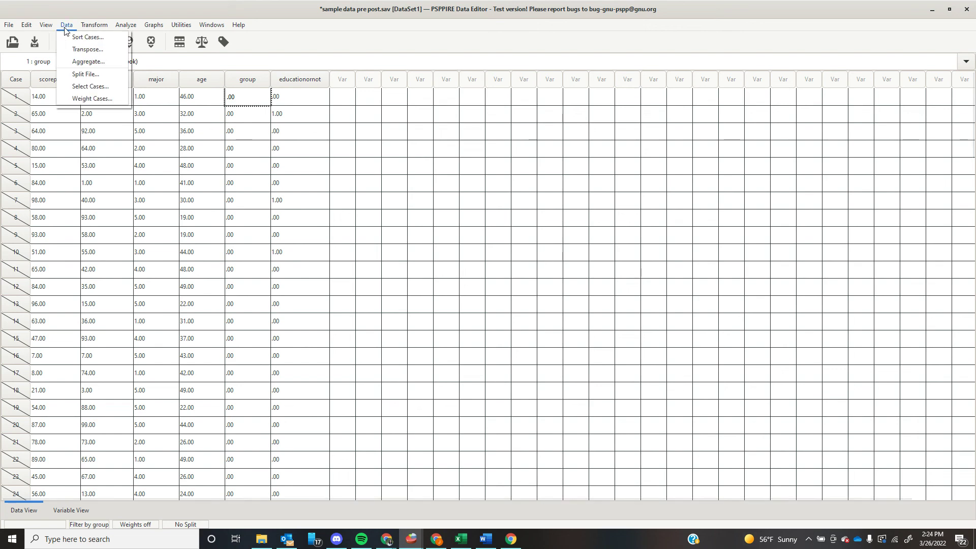
pyautogui.click(87, 87)
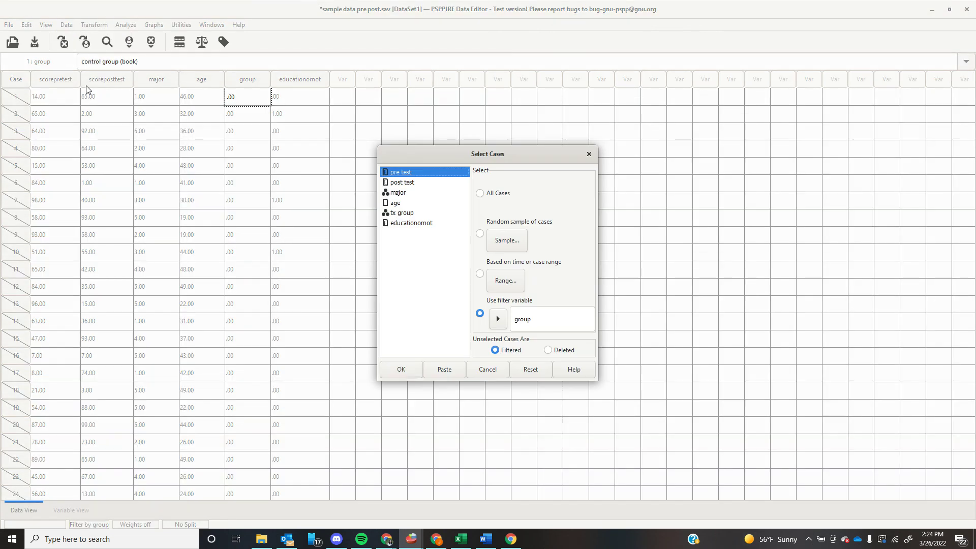
pyautogui.click(479, 195)
pyautogui.click(406, 366)
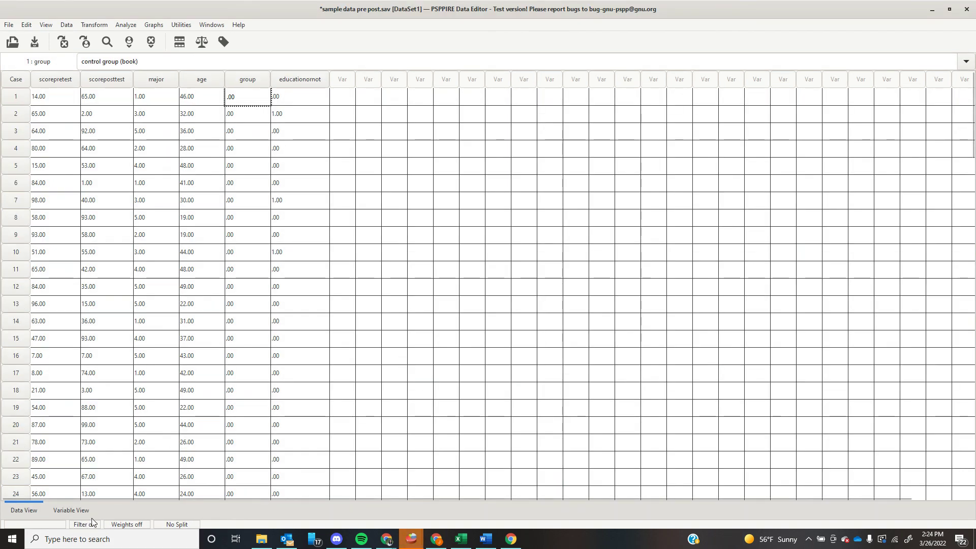
pyautogui.rightClick(120, 534)
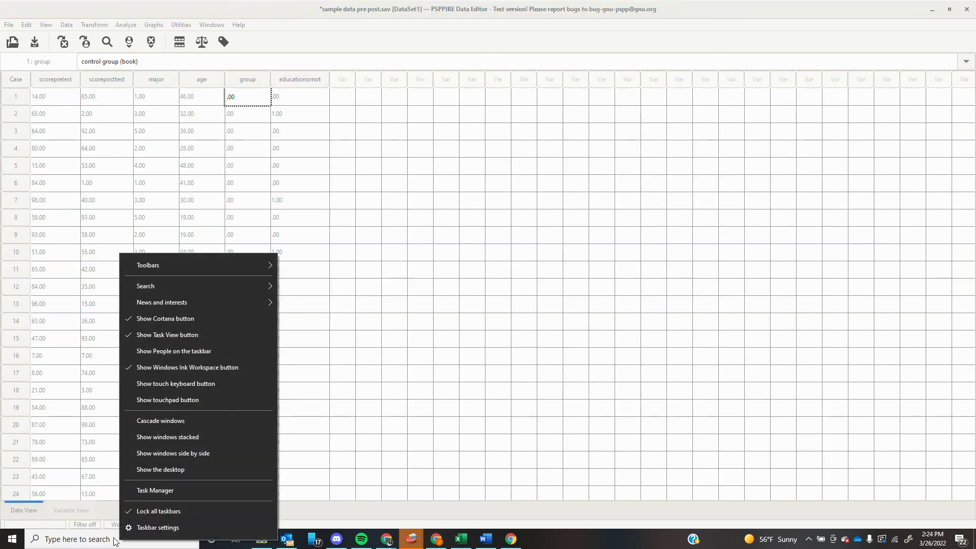
pyautogui.click(504, 303)
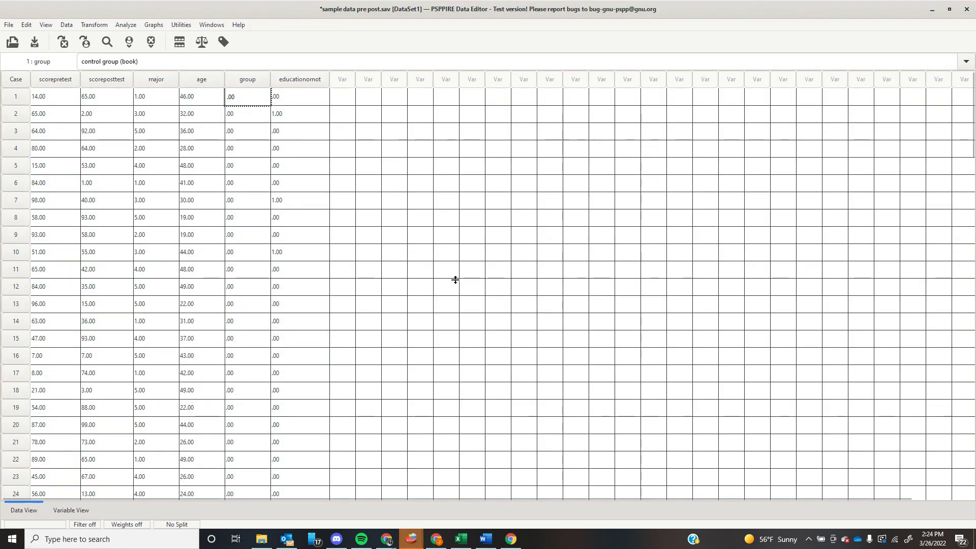